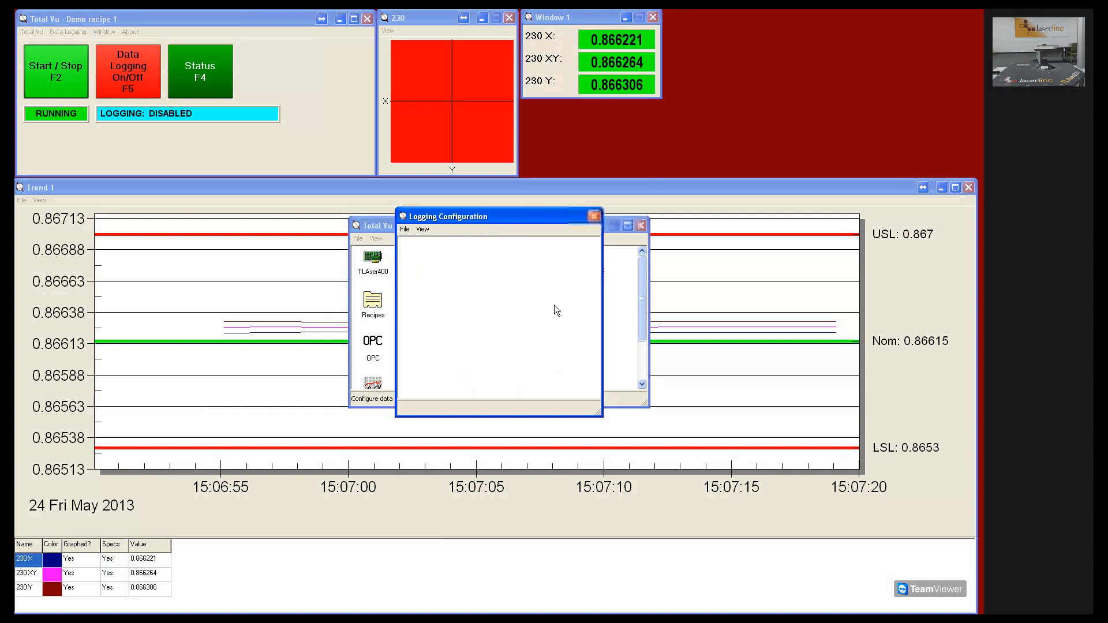
# Start a new measurement log and add 230 X, 230 XY and 230 Y to the selected fields.
pyautogui.click(406, 230)
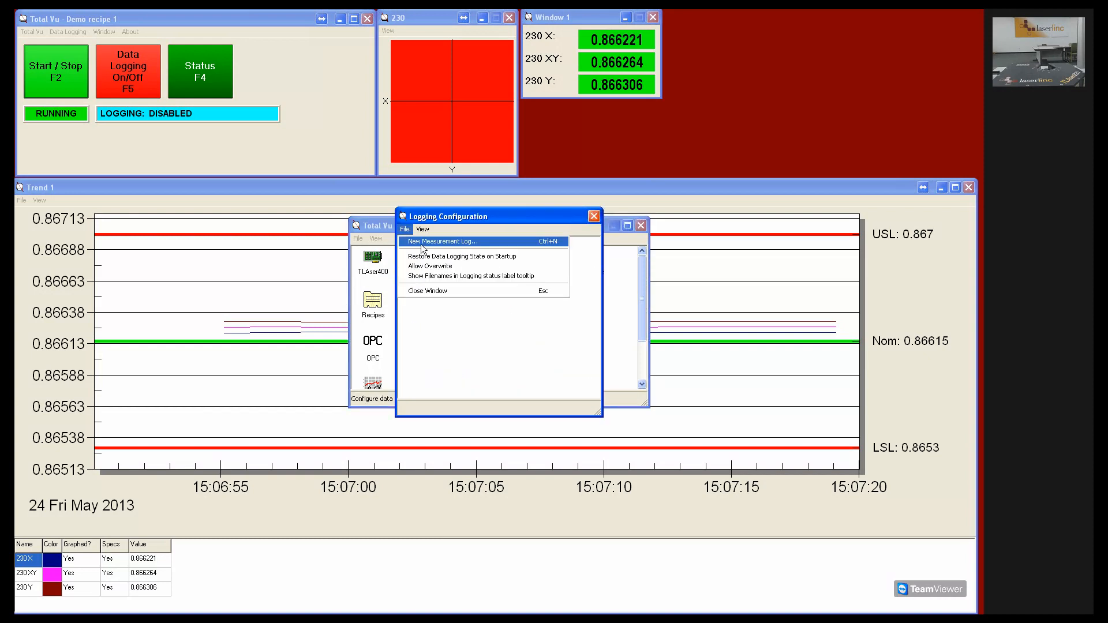
pyautogui.click(428, 243)
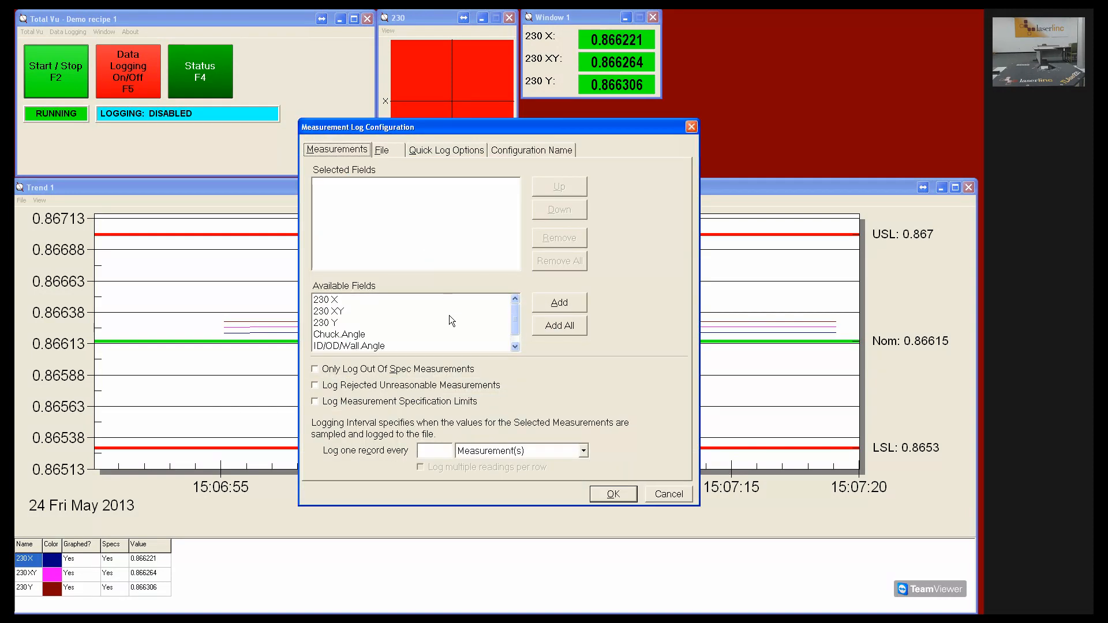
pyautogui.doubleClick(336, 310)
pyautogui.doubleClick(337, 310)
pyautogui.doubleClick(338, 309)
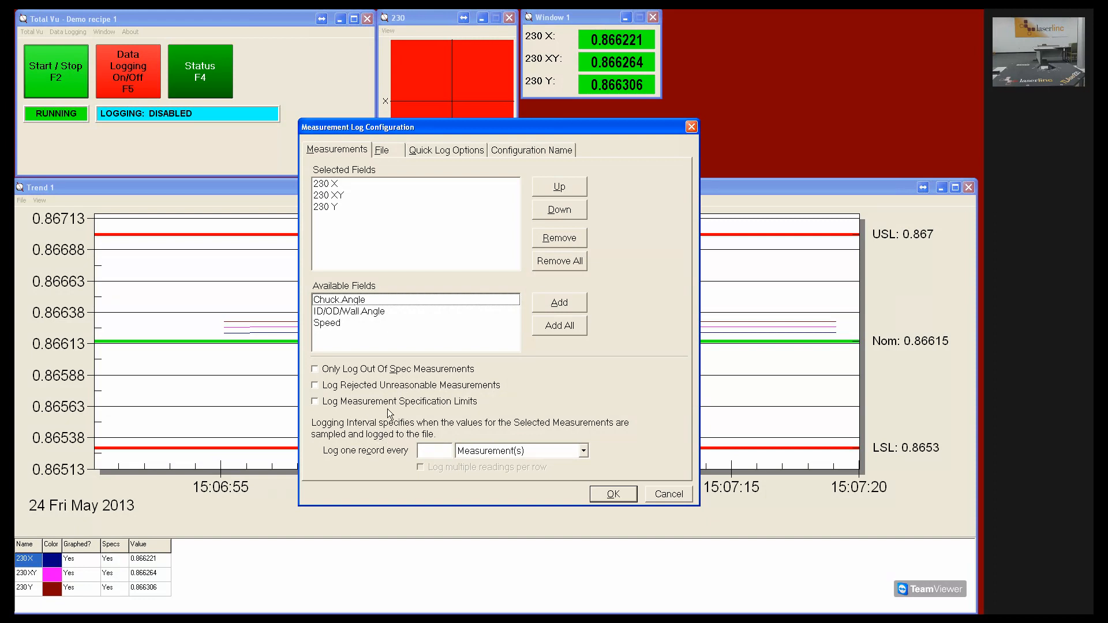
# Set the logging interval to one record every 1 measurement.
pyautogui.click(437, 452)
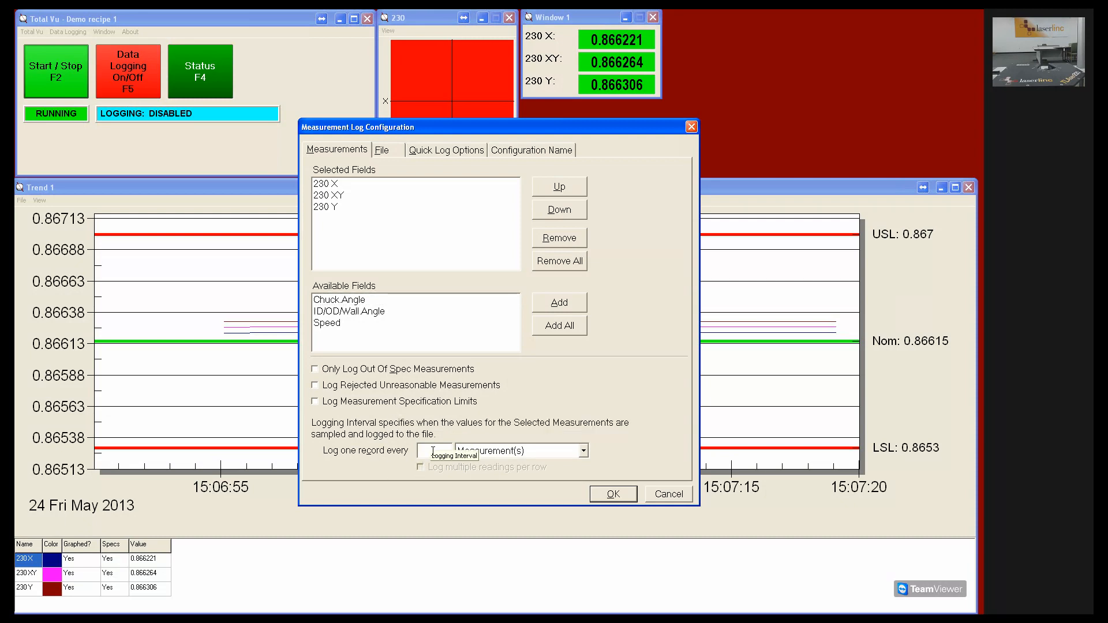
pyautogui.write('1')
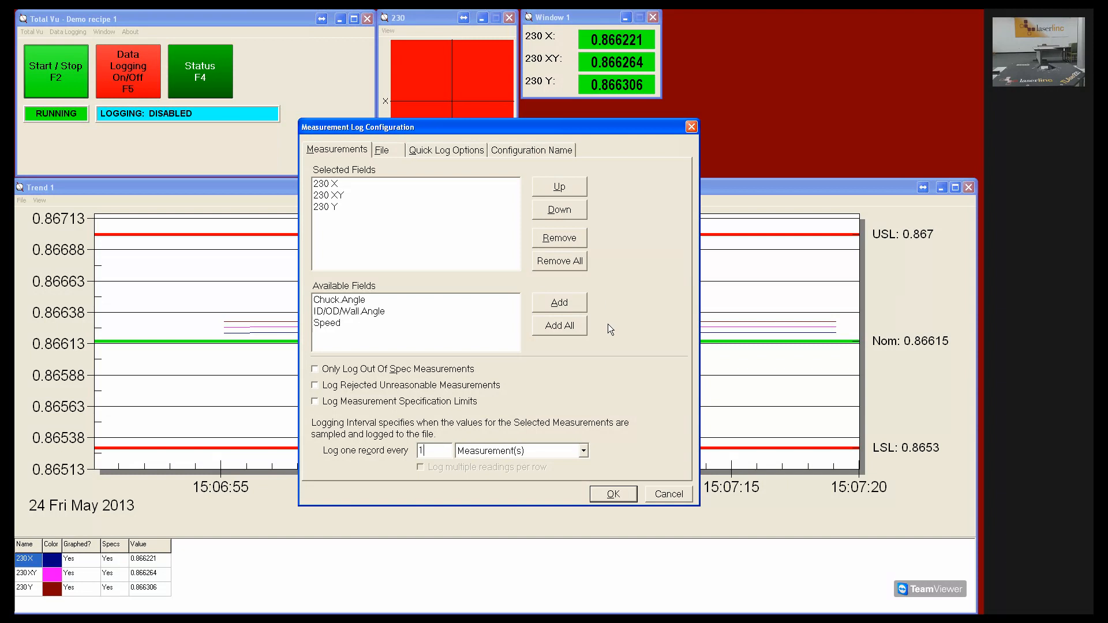
# Open the advanced file configuration and enable Auto File Naming.
pyautogui.click(395, 155)
pyautogui.click(397, 207)
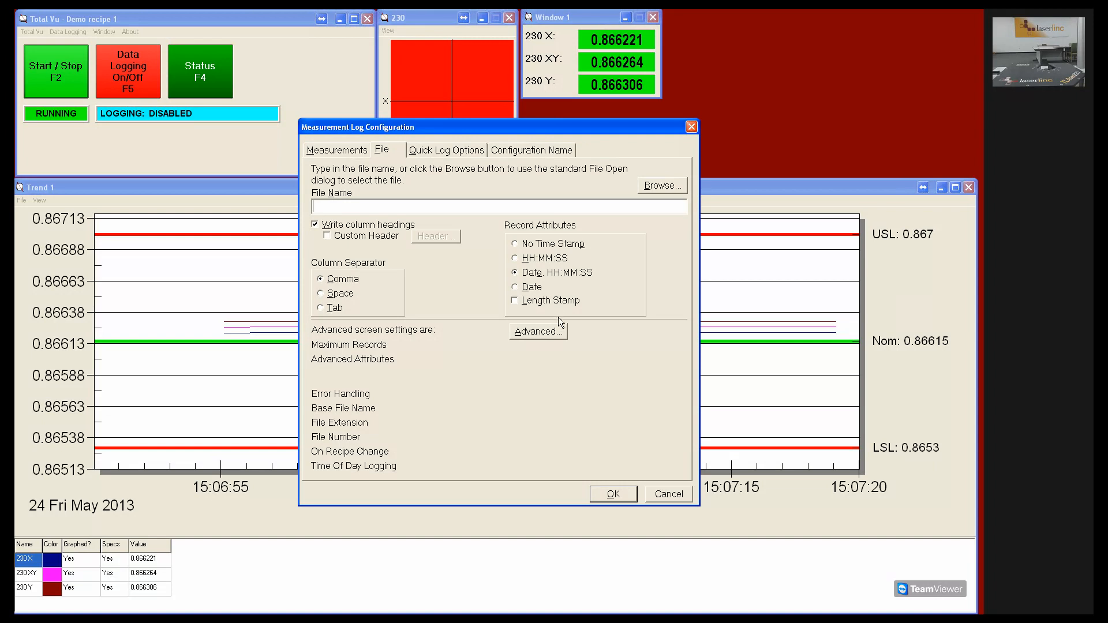
pyautogui.click(556, 336)
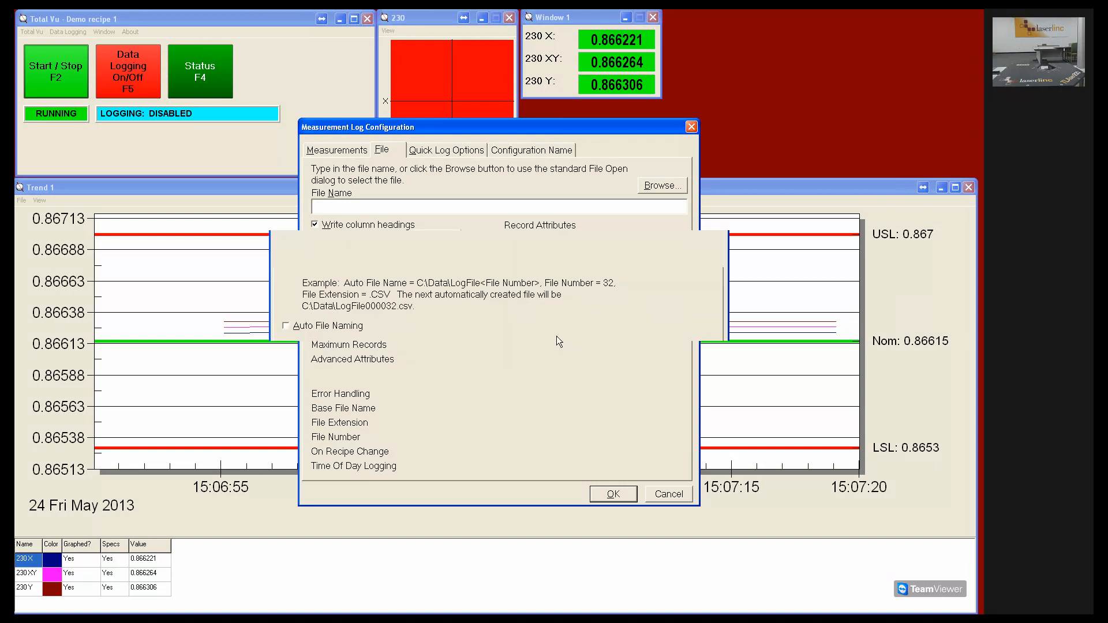
pyautogui.click(297, 333)
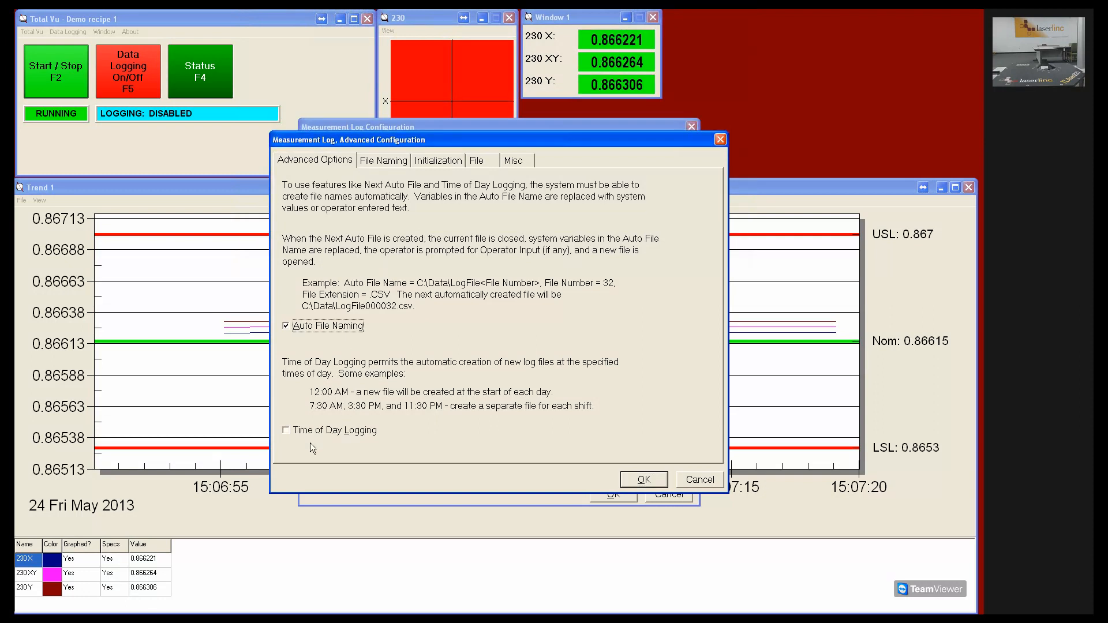
# Set the auto file name to c:\data\ followed by the <=Date> variable and a backslash.
pyautogui.click(393, 170)
pyautogui.click(387, 250)
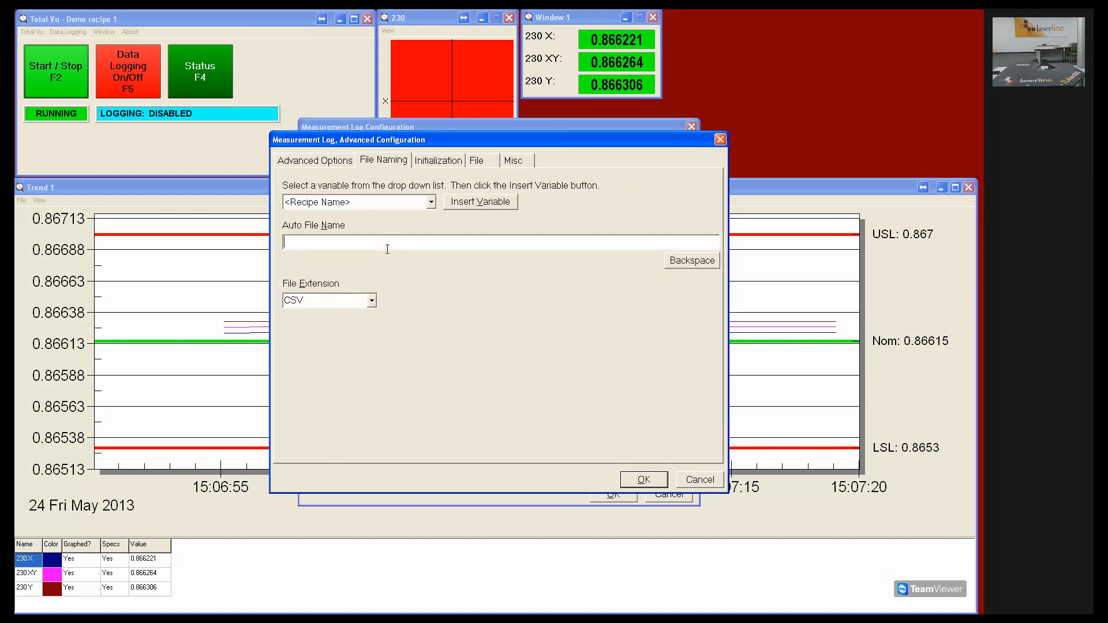
pyautogui.write('c:\\data')
pyautogui.click(362, 207)
pyautogui.moveTo(437, 234); pyautogui.dragTo(438, 257)
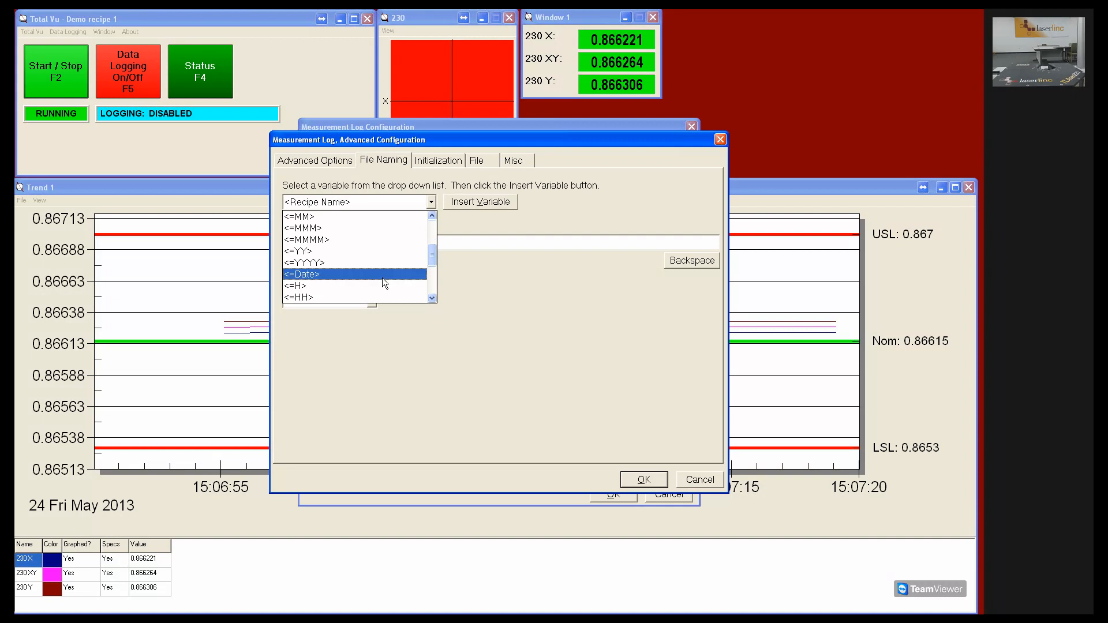
pyautogui.click(382, 275)
pyautogui.click(468, 207)
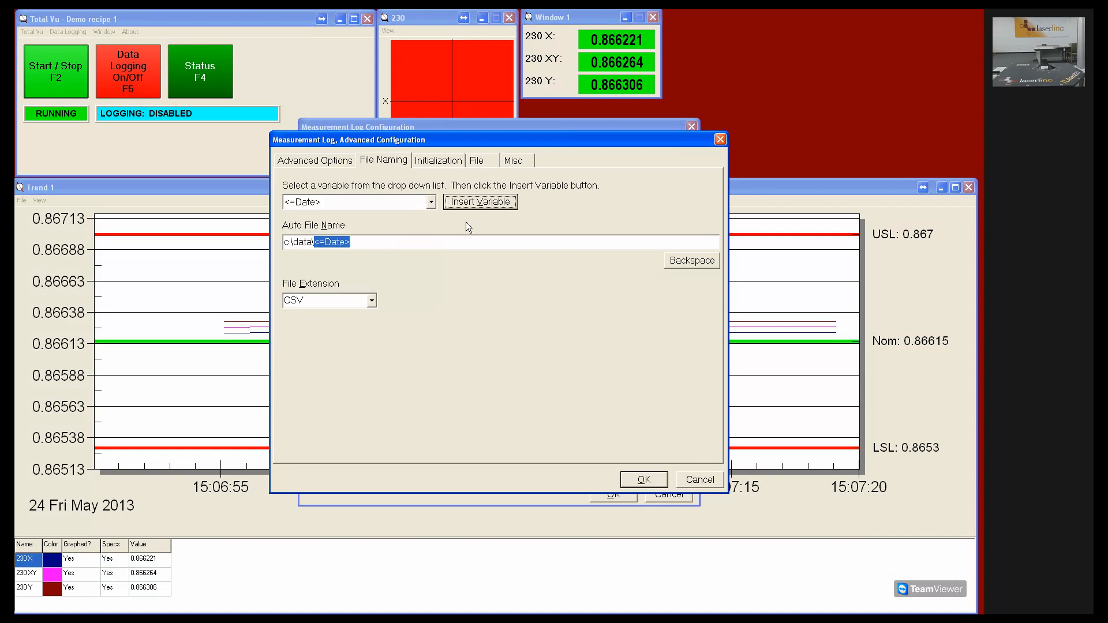
pyautogui.click(410, 247)
pyautogui.write('\\')
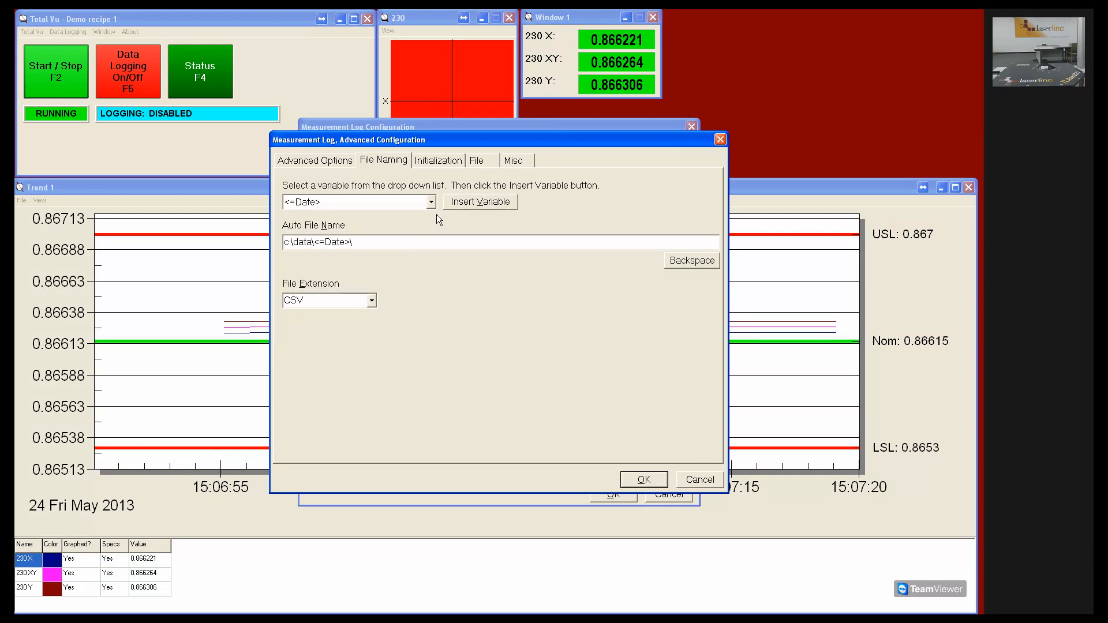
# Append the <=Time> variable and the text " data log" to the auto file name.
pyautogui.click(431, 203)
pyautogui.moveTo(438, 278); pyautogui.dragTo(440, 290)
pyautogui.click(421, 297)
pyautogui.click(484, 207)
pyautogui.click(470, 246)
pyautogui.write('data log')
# Set the log startup state to Restore Last State and the flush interval to 5 minutes.
pyautogui.click(443, 164)
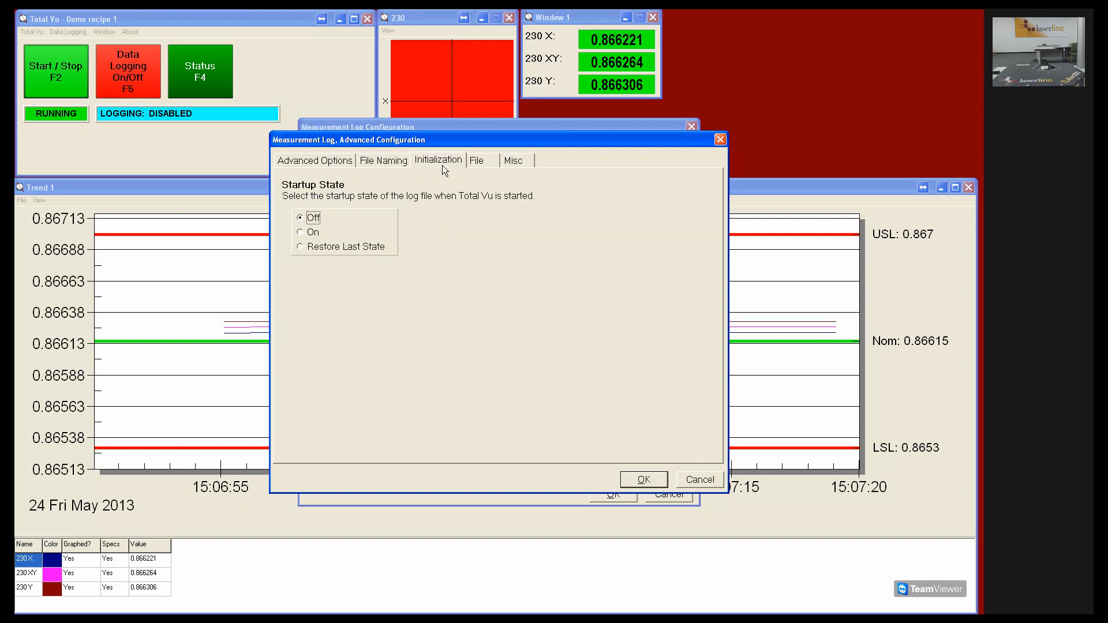
pyautogui.click(340, 248)
pyautogui.click(484, 161)
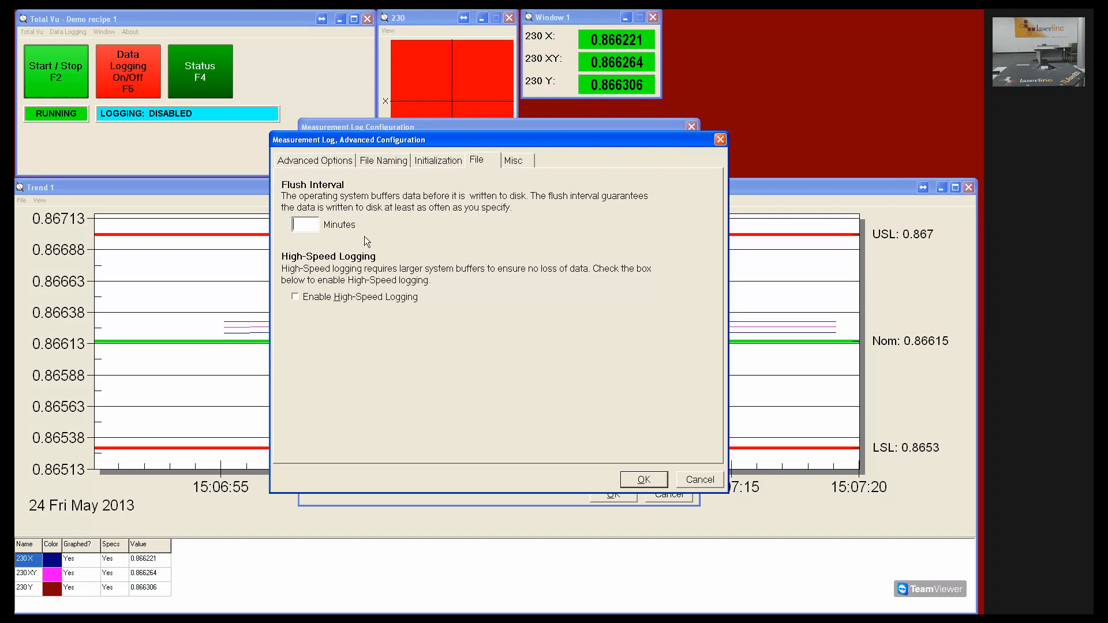
pyautogui.write('5')
# Choose Log Automatic Error Text for measurement error logging and apply the advanced configuration.
pyautogui.click(513, 160)
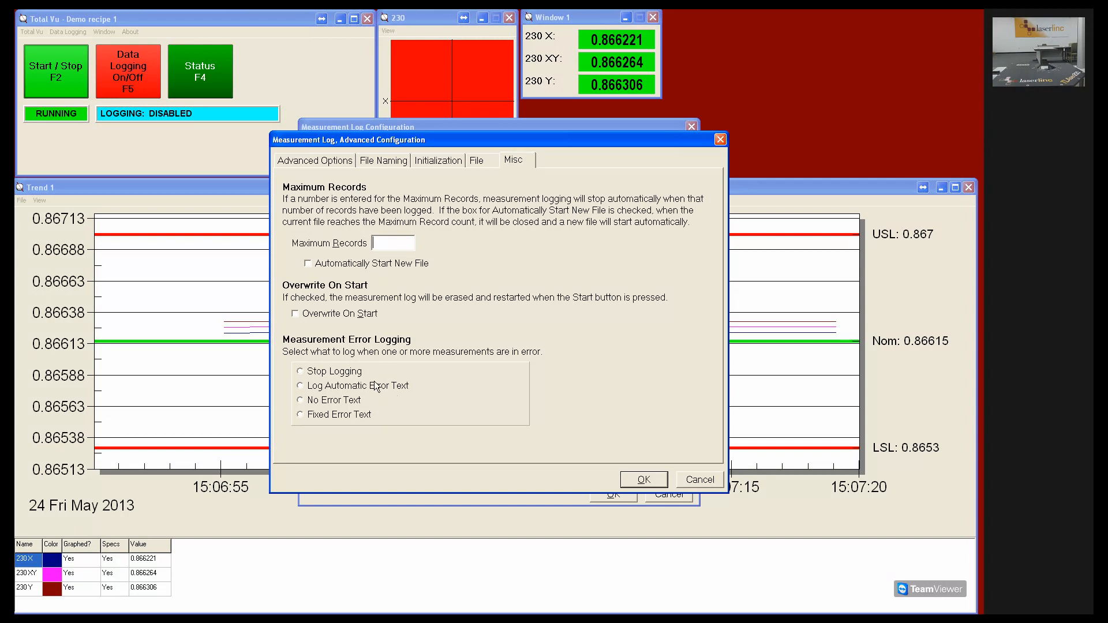
pyautogui.click(349, 384)
pyautogui.click(643, 479)
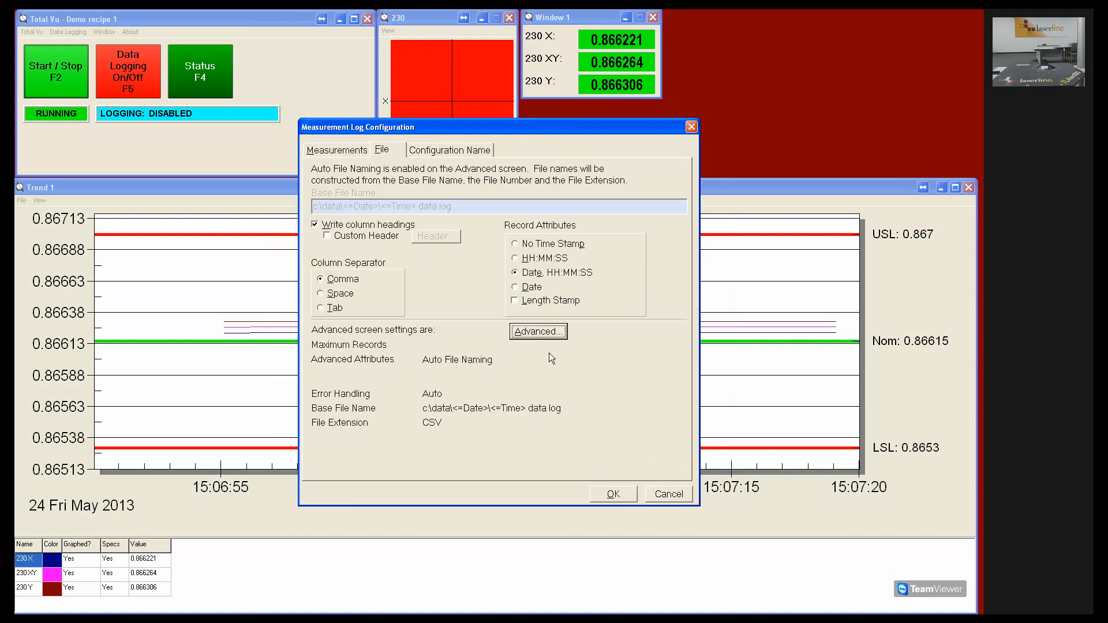
# Name the log configuration "Sample Data Log" and save it.
pyautogui.click(360, 155)
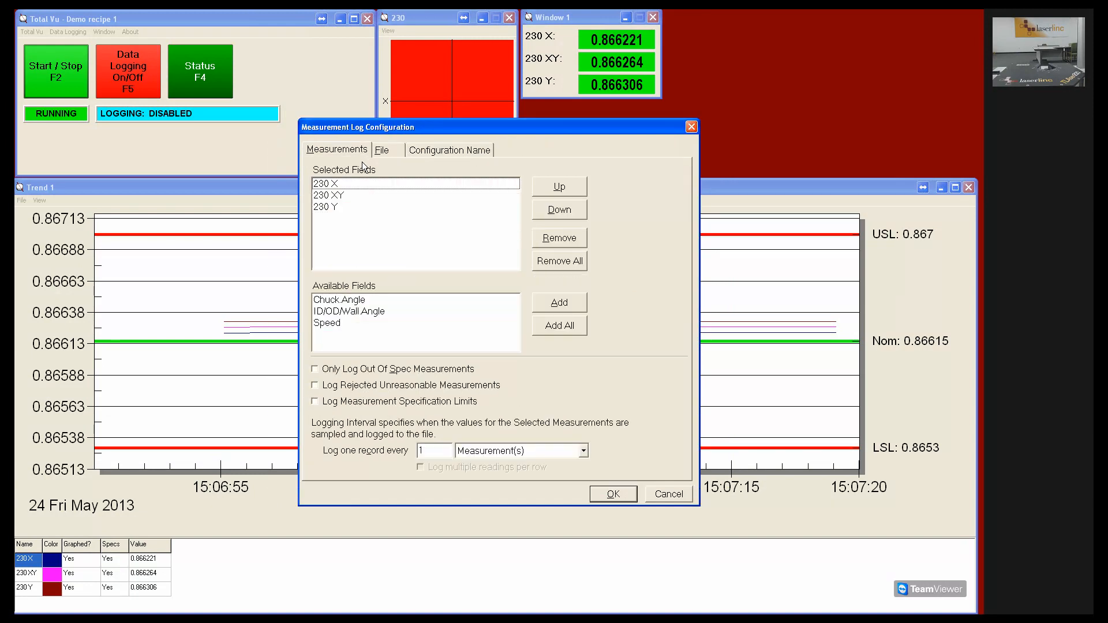
pyautogui.click(435, 151)
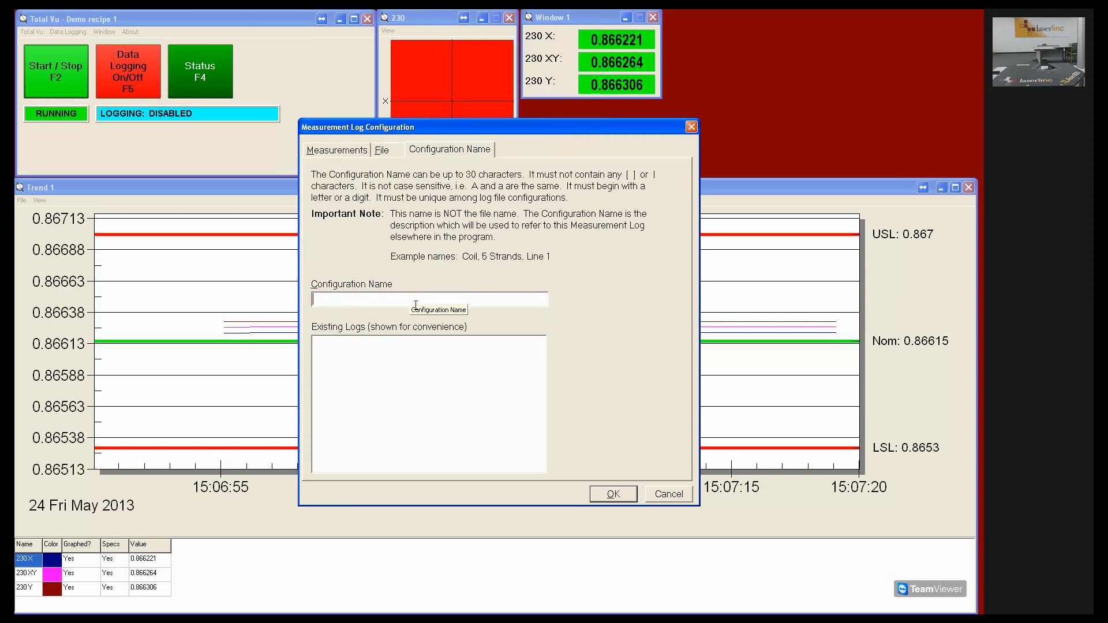
pyautogui.write('Sample Data Log')
pyautogui.click(633, 497)
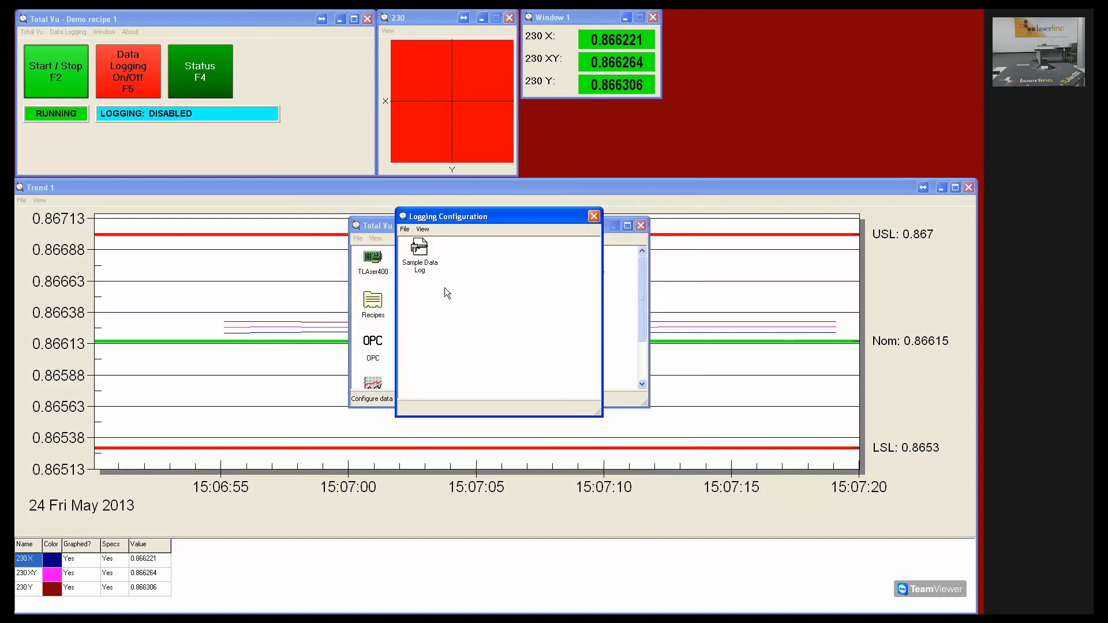
# Close the logging configuration window and switch data logging on.
pyautogui.click(426, 256)
pyautogui.click(593, 216)
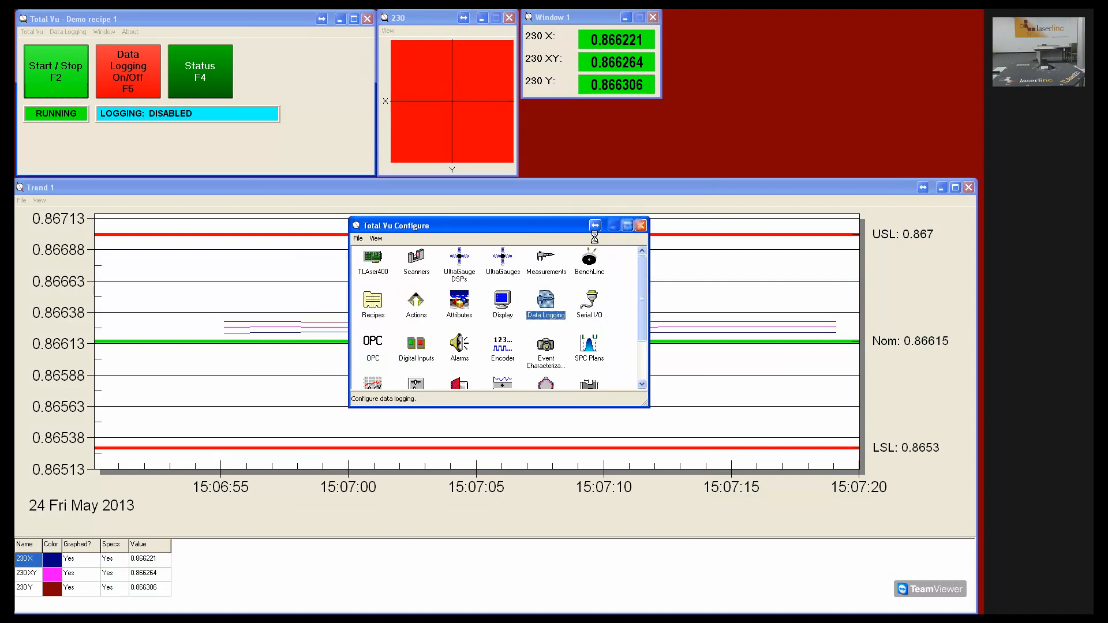
pyautogui.click(110, 67)
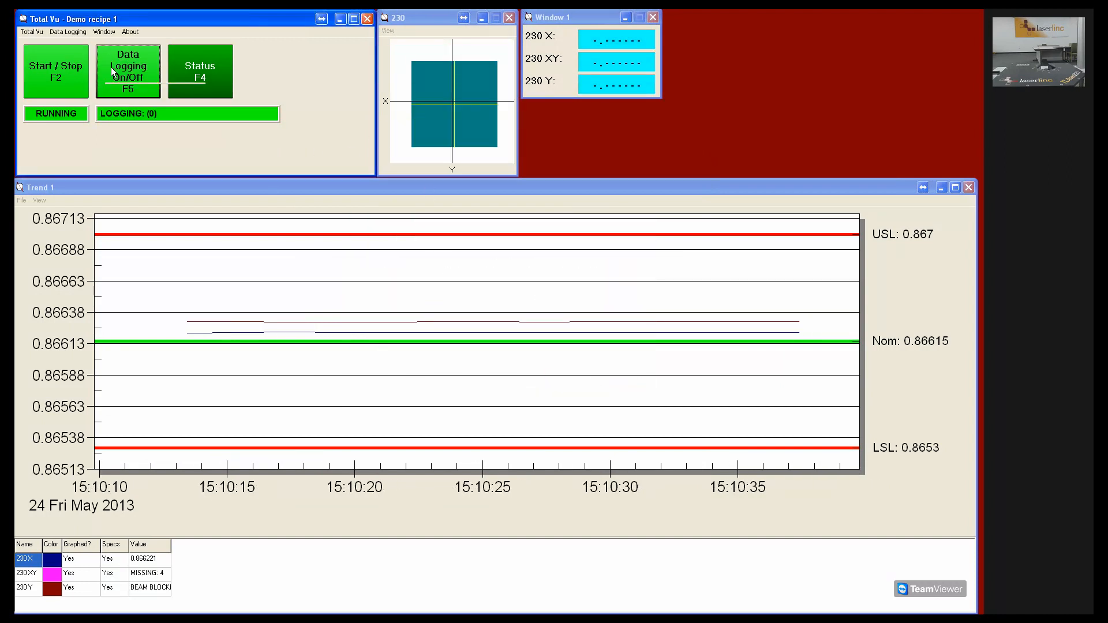